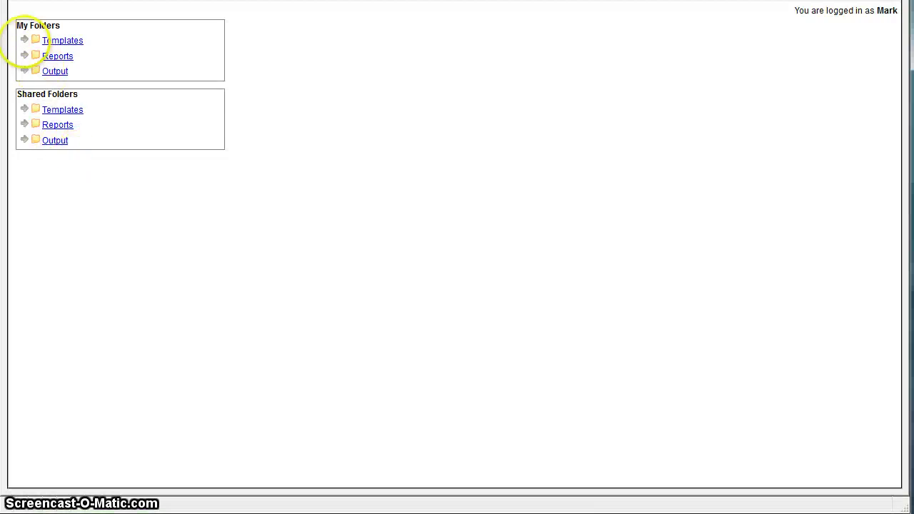
# - Start a new report template in the mark (BCD) folder under My Folders > Templates
pyautogui.click(24, 39)
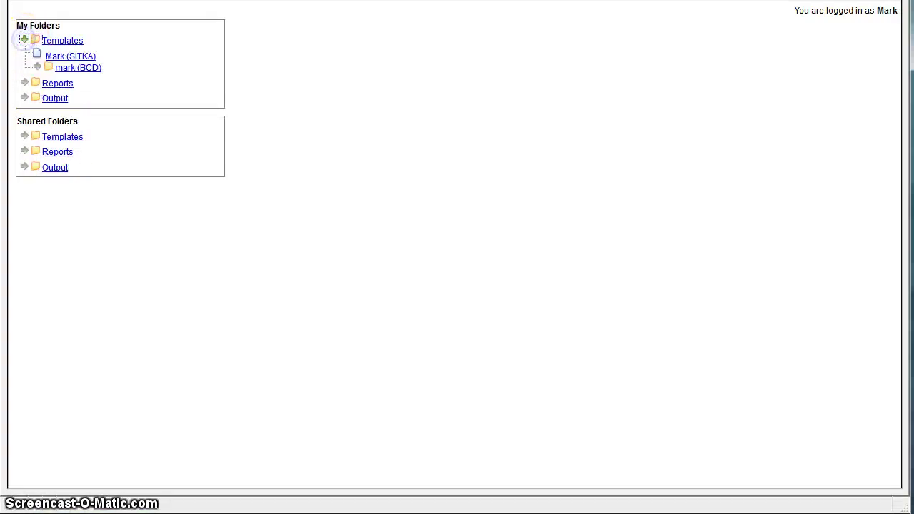
pyautogui.click(75, 67)
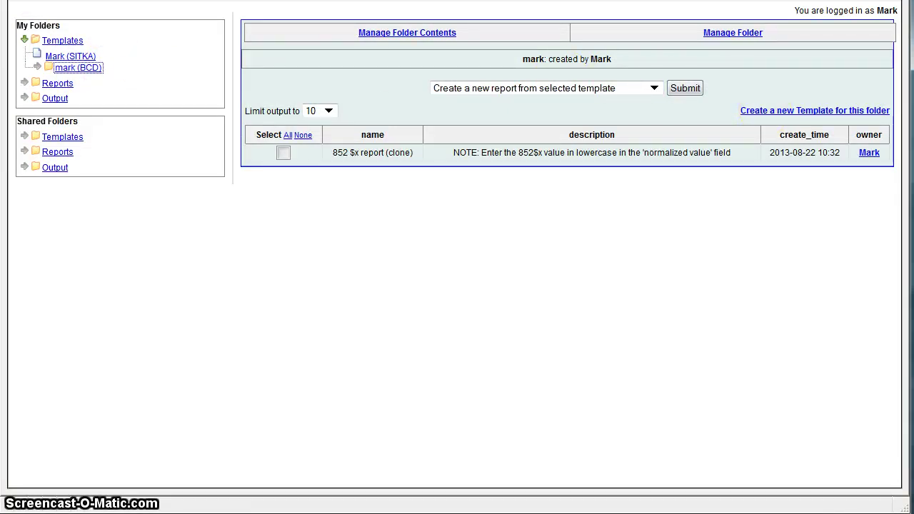
pyautogui.click(766, 110)
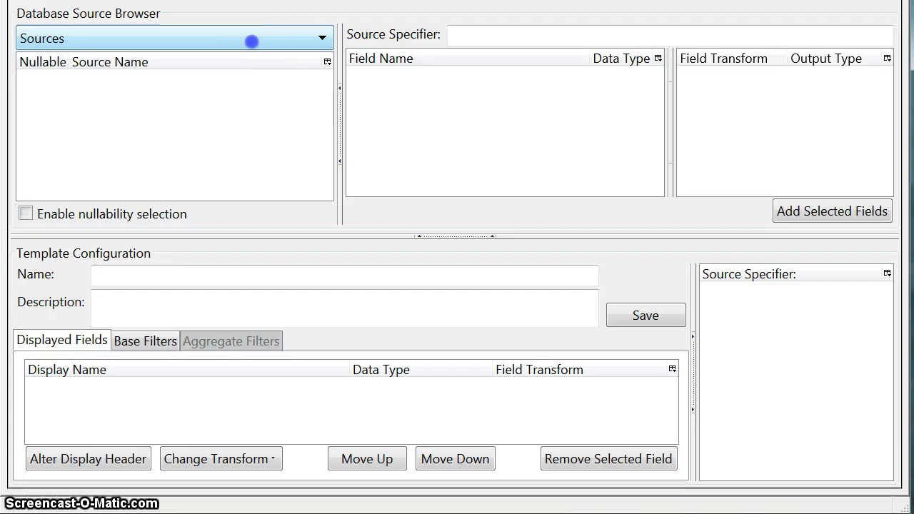
# - Choose Item as the template's core source and load its field list
pyautogui.click(247, 38)
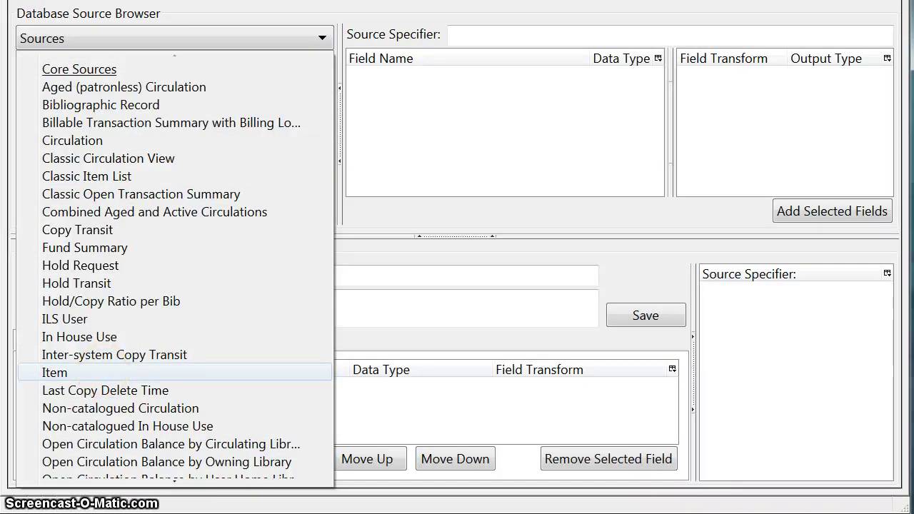
pyautogui.click(104, 372)
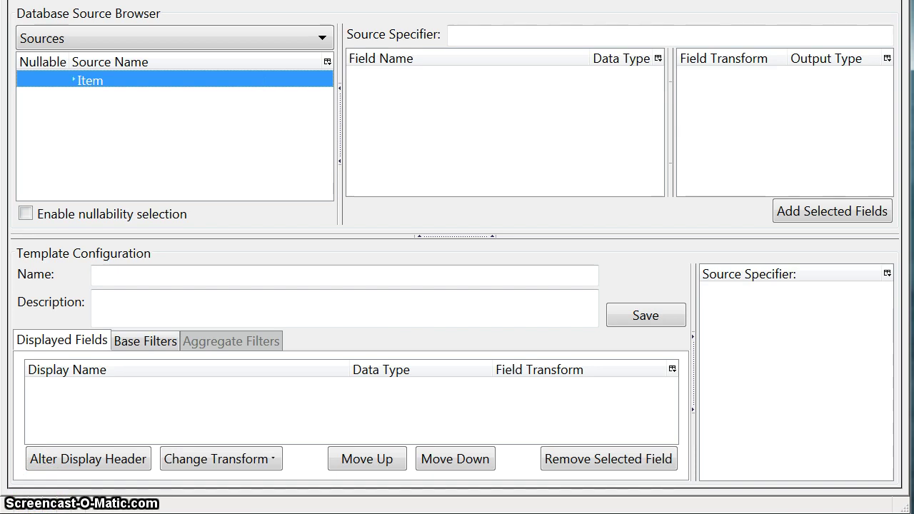
pyautogui.click(236, 80)
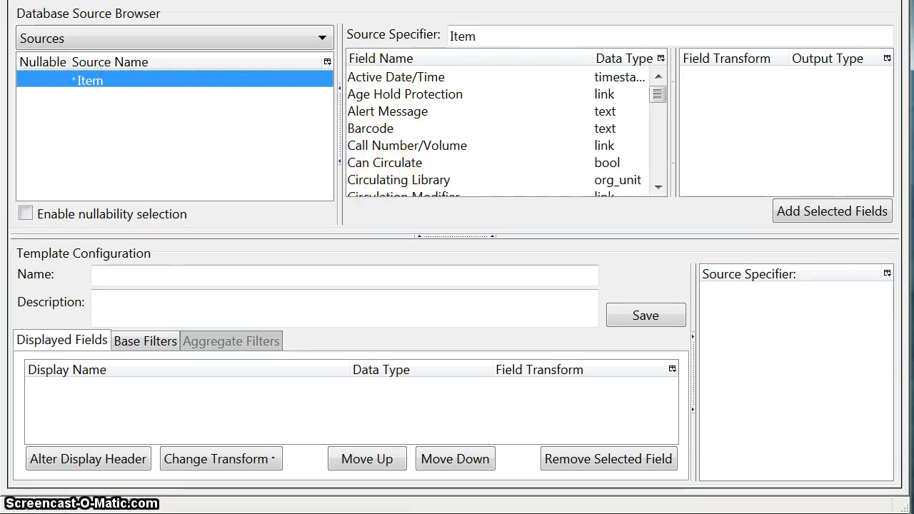
# - Expand Item to reveal its linked sources, checking Base Filters before returning to Displayed Fields
pyautogui.click(73, 81)
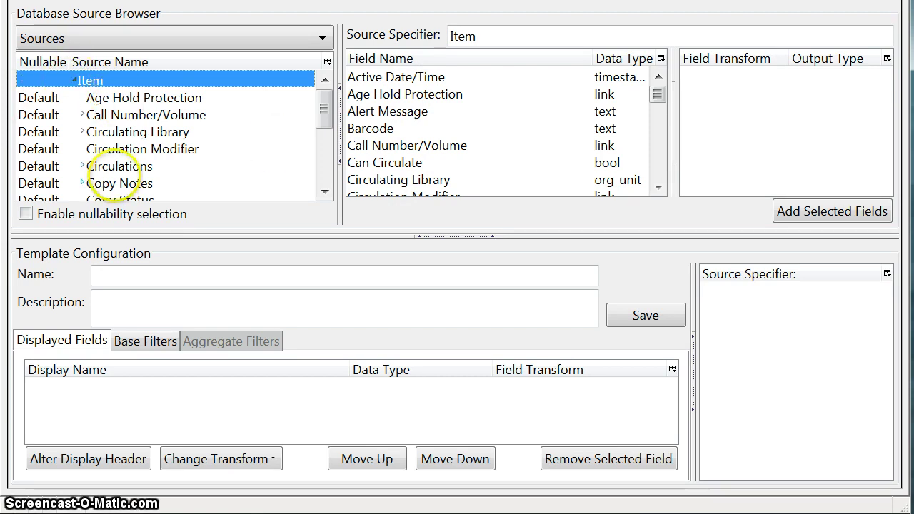
pyautogui.click(180, 299)
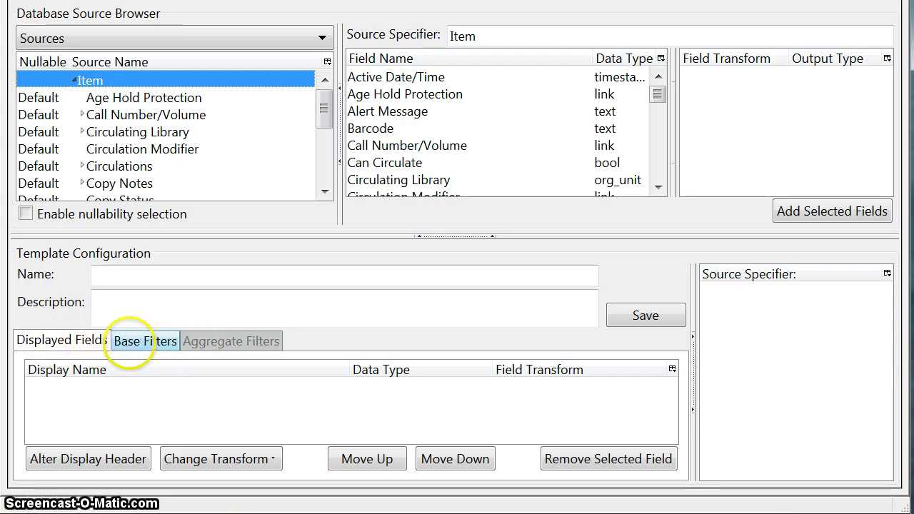
pyautogui.click(129, 341)
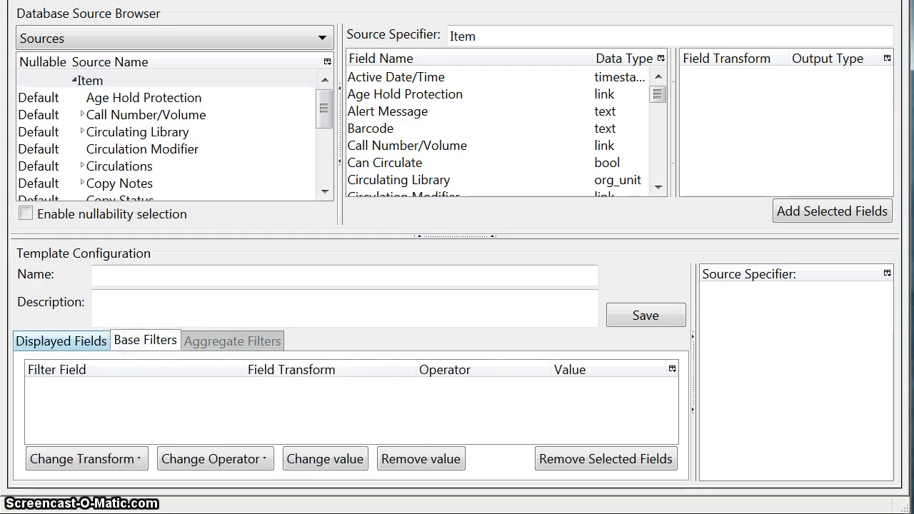
pyautogui.click(64, 340)
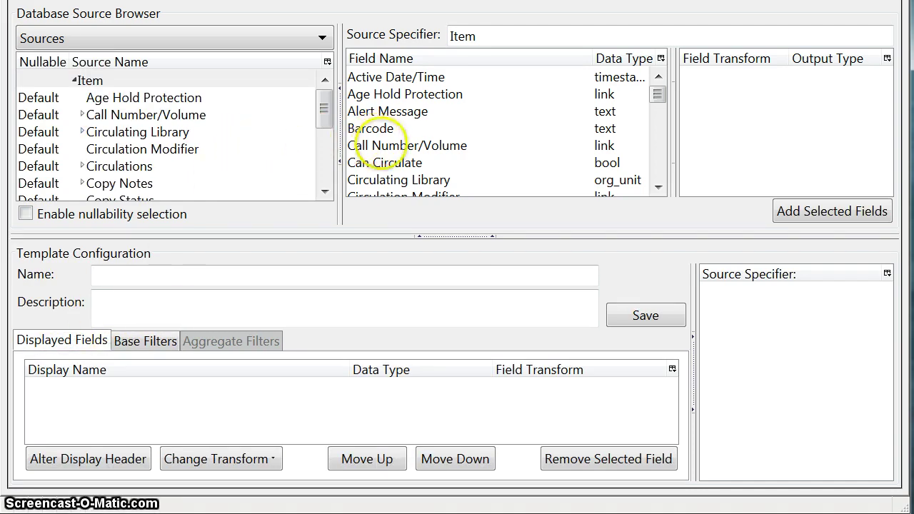
# - Add Call Number Label from Call Number/Volume as a Raw Data displayed field
pyautogui.click(375, 146)
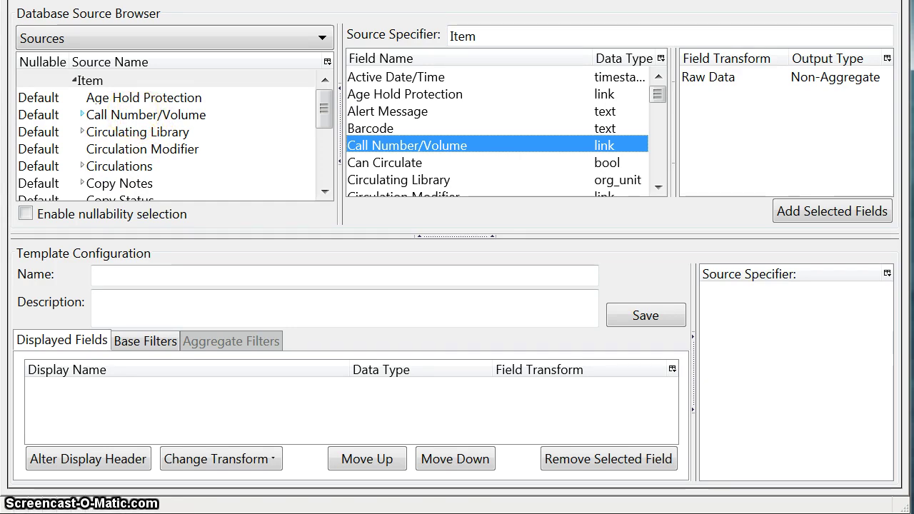
pyautogui.click(138, 115)
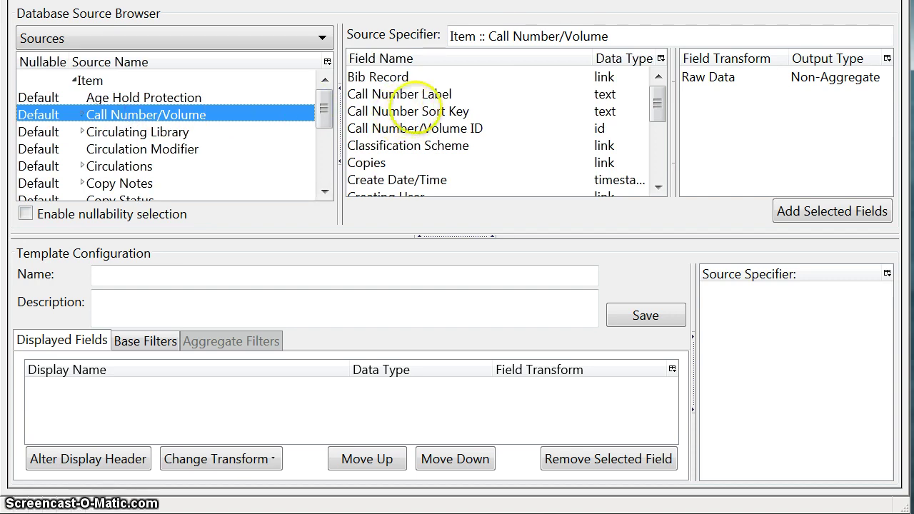
pyautogui.click(430, 93)
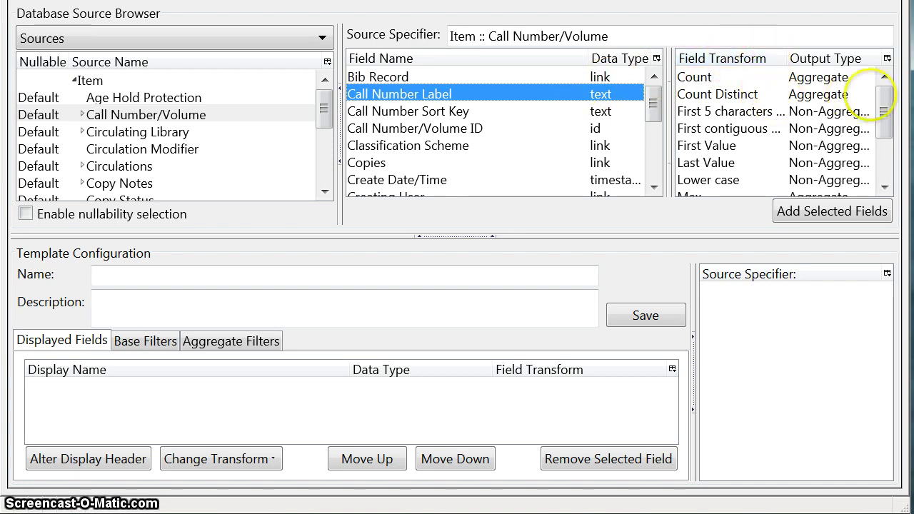
pyautogui.moveTo(883, 100); pyautogui.dragTo(883, 135)
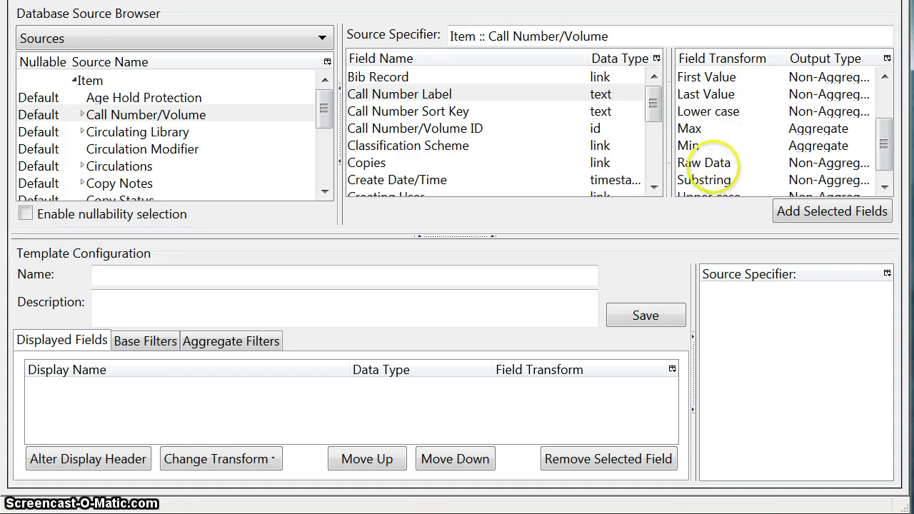
pyautogui.click(708, 163)
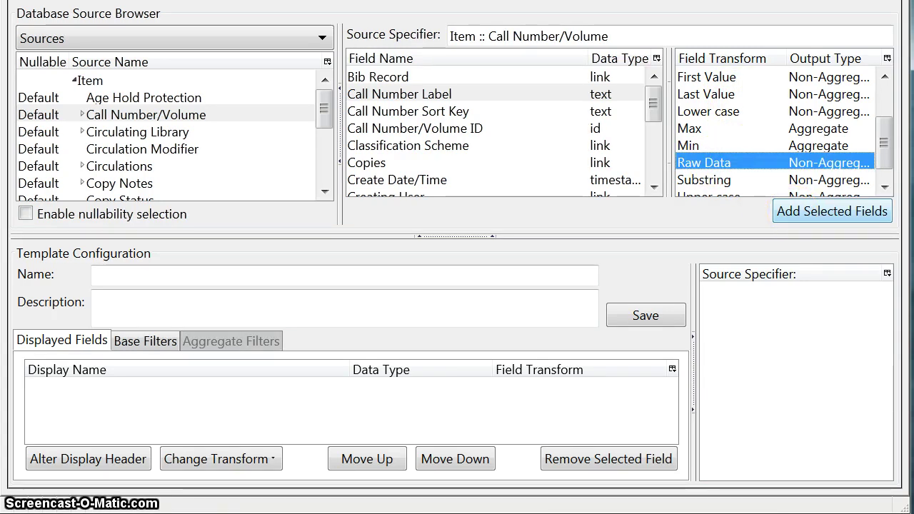
pyautogui.click(789, 212)
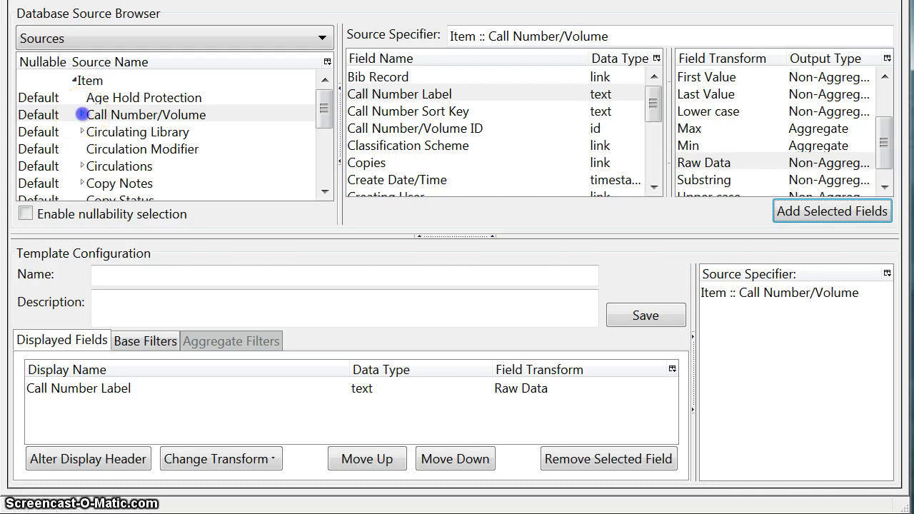
# - Drill into Call Number/Volume > Bib Record > Simple Record Extracts and add Title Proper (normalized) as Raw Data
pyautogui.click(82, 114)
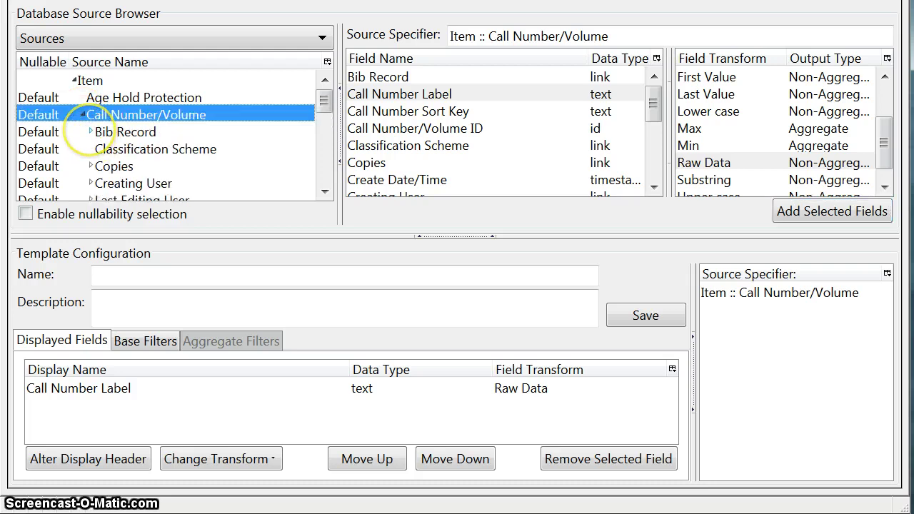
pyautogui.click(91, 131)
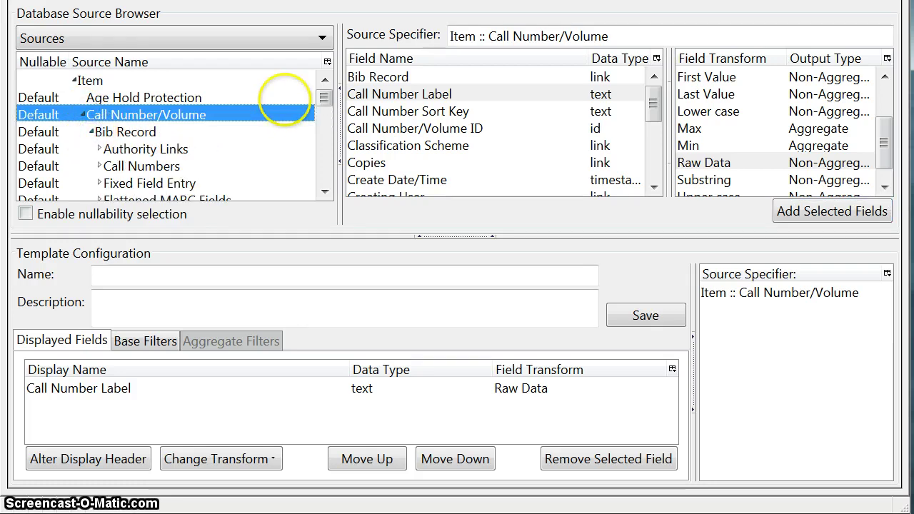
pyautogui.moveTo(323, 96); pyautogui.dragTo(321, 126)
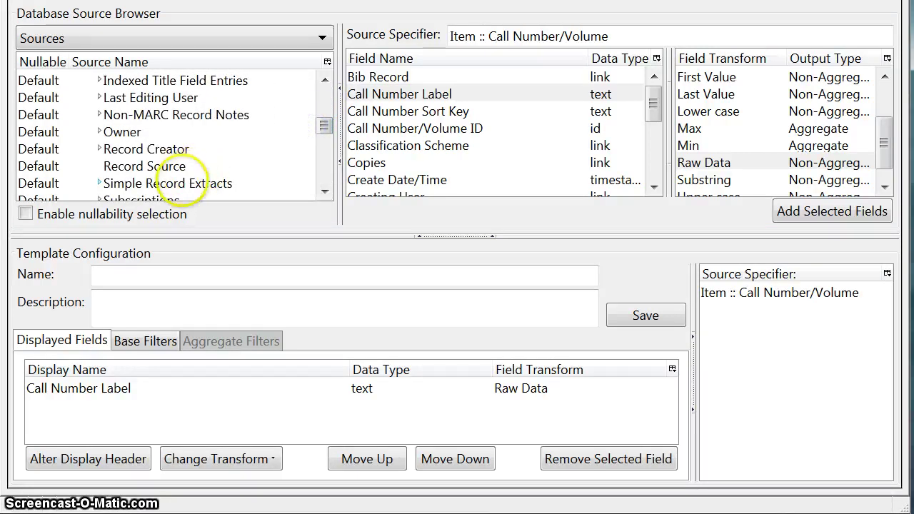
pyautogui.click(179, 183)
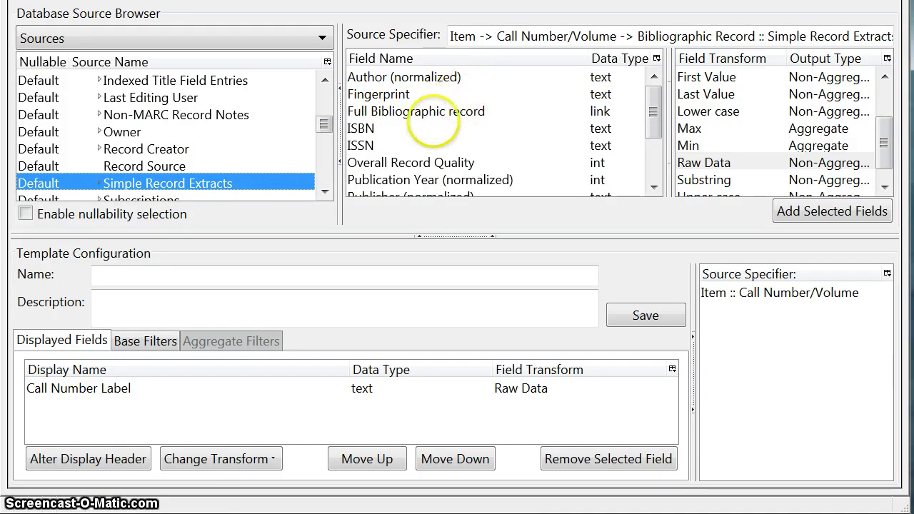
pyautogui.click(653, 113)
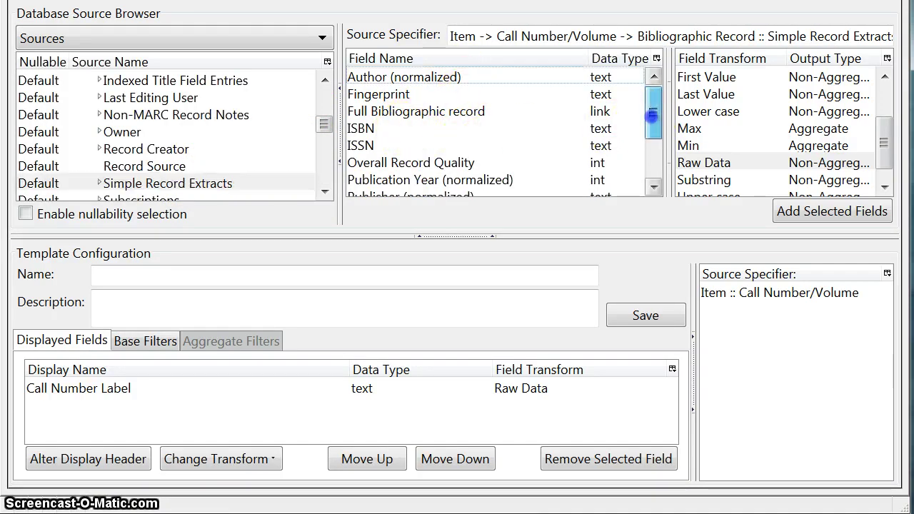
pyautogui.moveTo(653, 113); pyautogui.dragTo(653, 165)
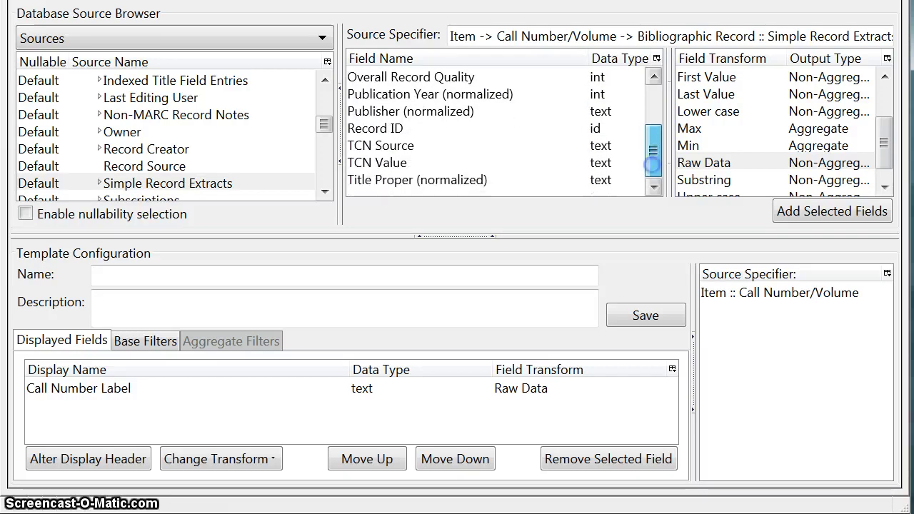
pyautogui.click(457, 180)
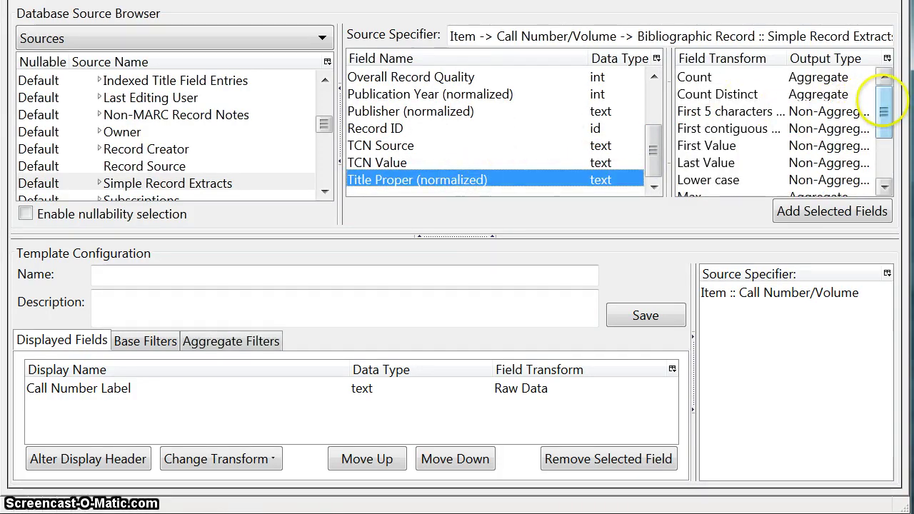
pyautogui.moveTo(884, 111); pyautogui.dragTo(884, 134)
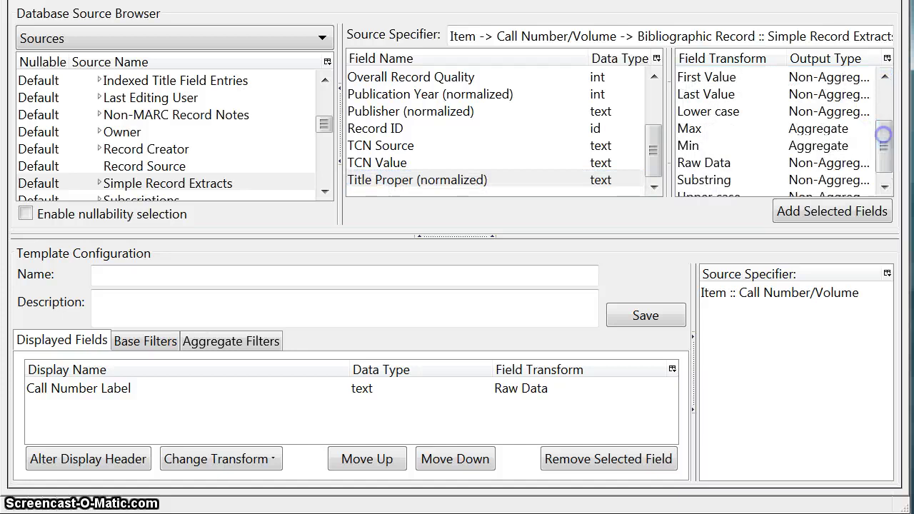
pyautogui.click(740, 164)
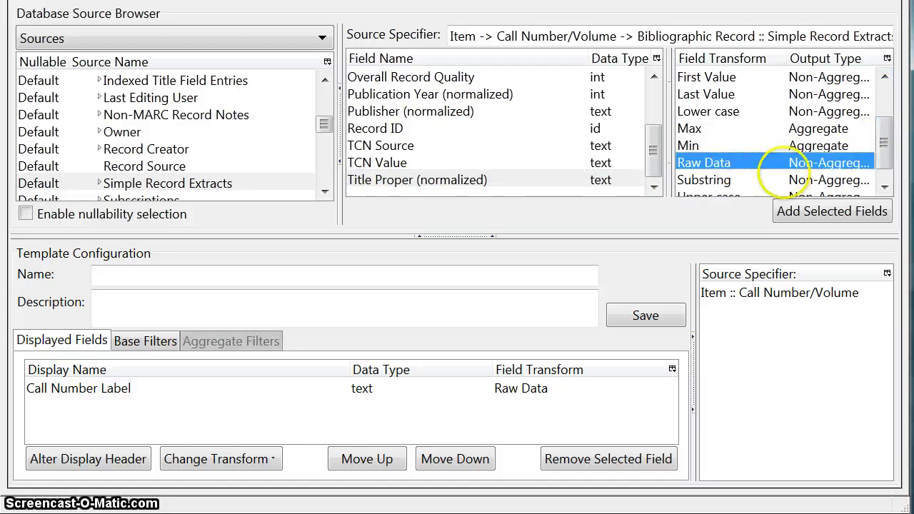
pyautogui.click(787, 211)
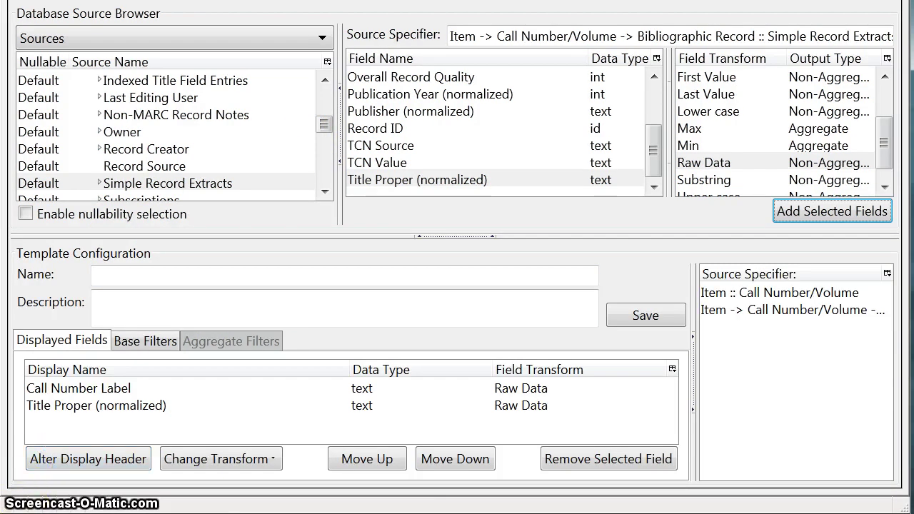
pyautogui.moveTo(325, 124); pyautogui.dragTo(326, 82)
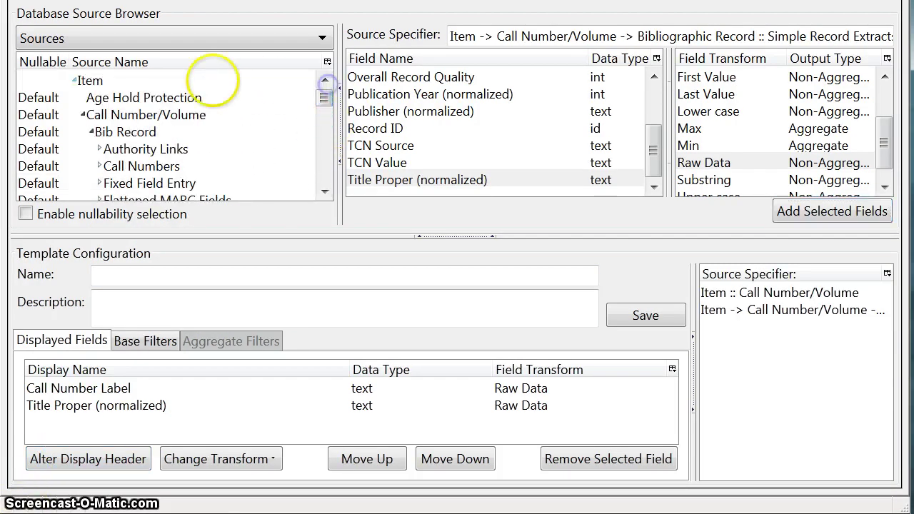
# - Add the Item's Barcode field as a third Raw Data displayed field
pyautogui.click(108, 80)
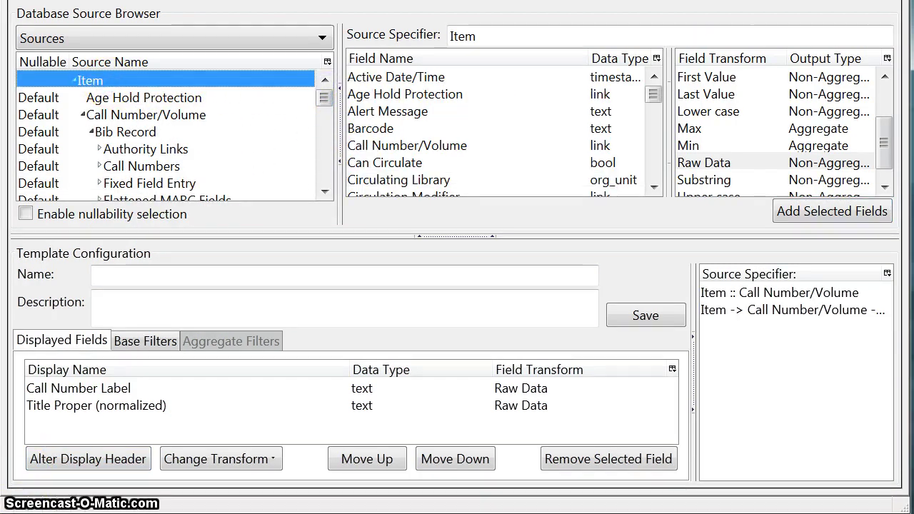
pyautogui.click(365, 128)
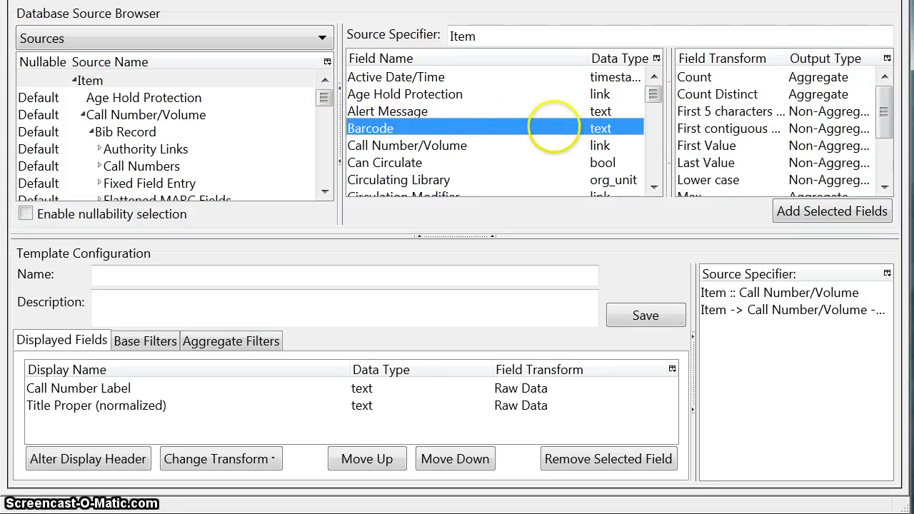
pyautogui.click(883, 103)
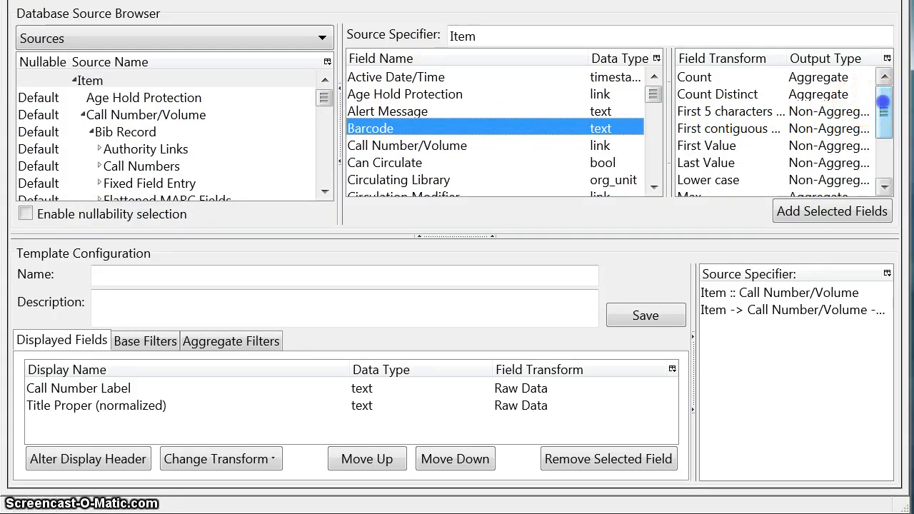
pyautogui.moveTo(883, 104); pyautogui.dragTo(884, 139)
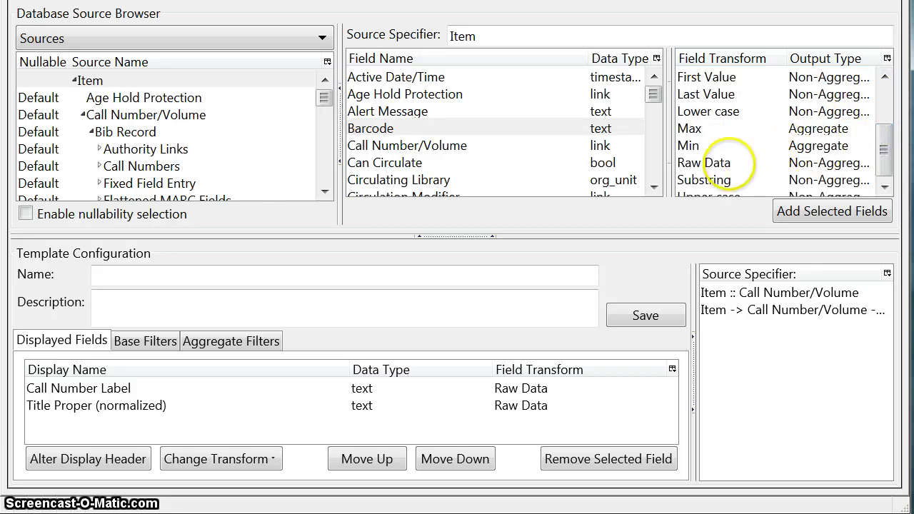
pyautogui.click(720, 163)
pyautogui.click(804, 212)
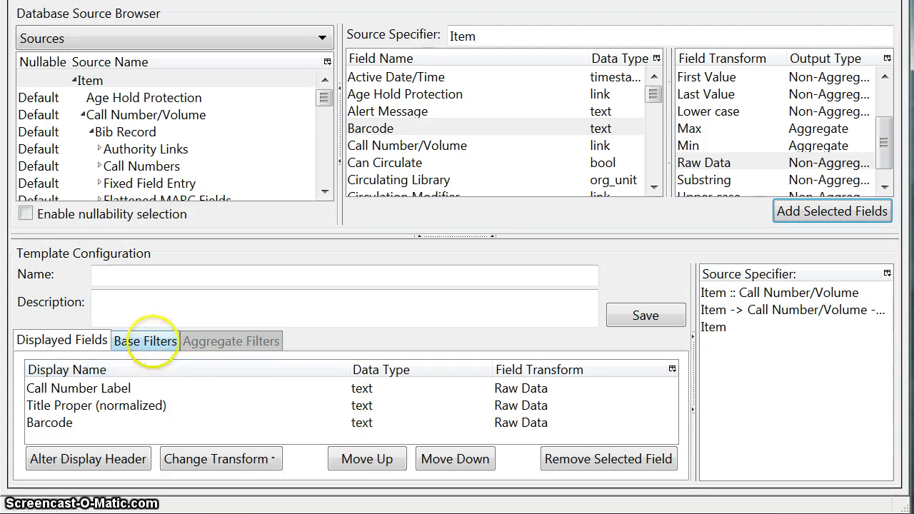
# - Add an Is Deleted base filter using Raw Data, with its value set to False
pyautogui.click(150, 342)
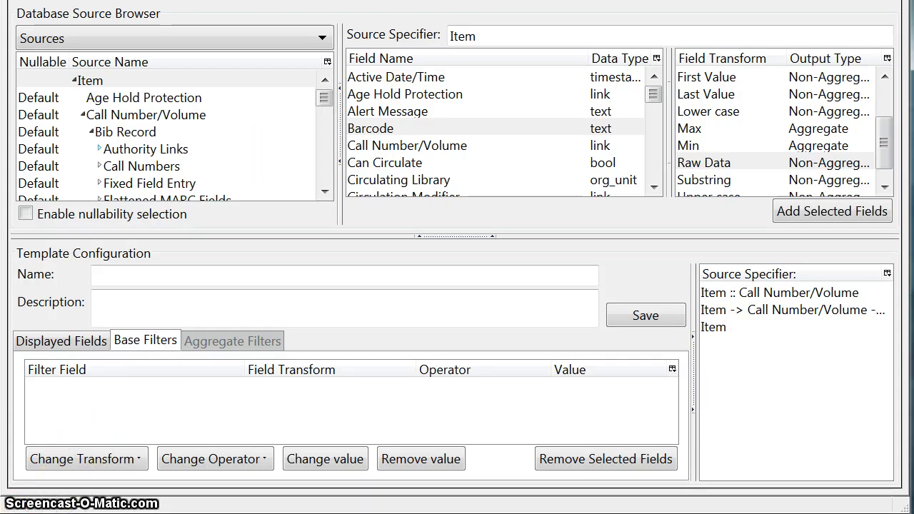
pyautogui.click(654, 94)
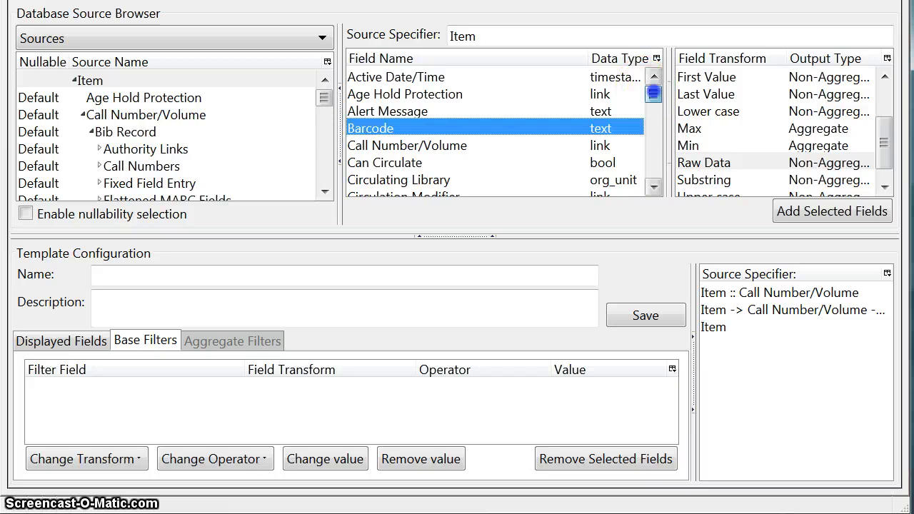
pyautogui.moveTo(653, 94); pyautogui.dragTo(654, 132)
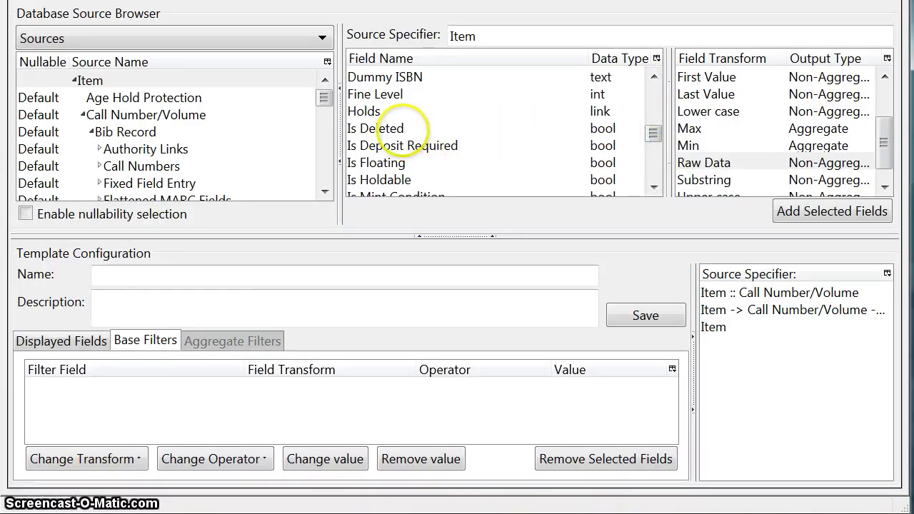
pyautogui.click(398, 129)
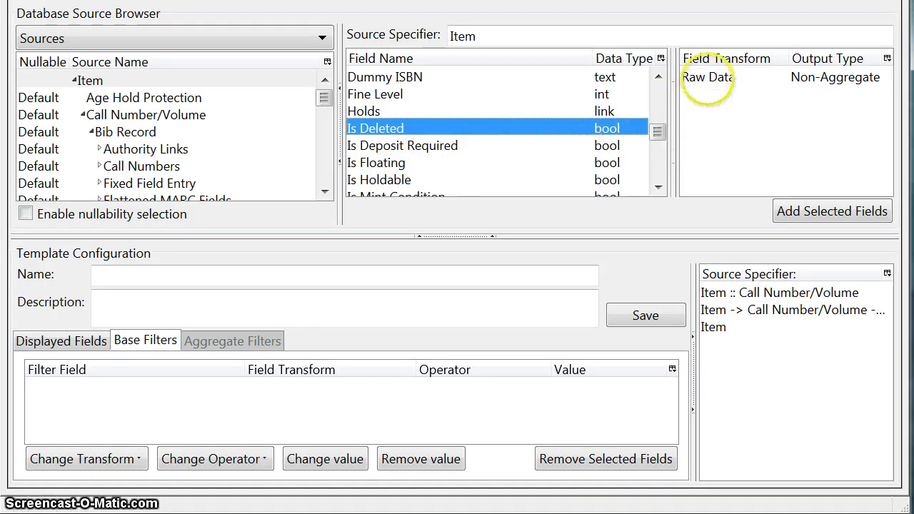
pyautogui.click(707, 79)
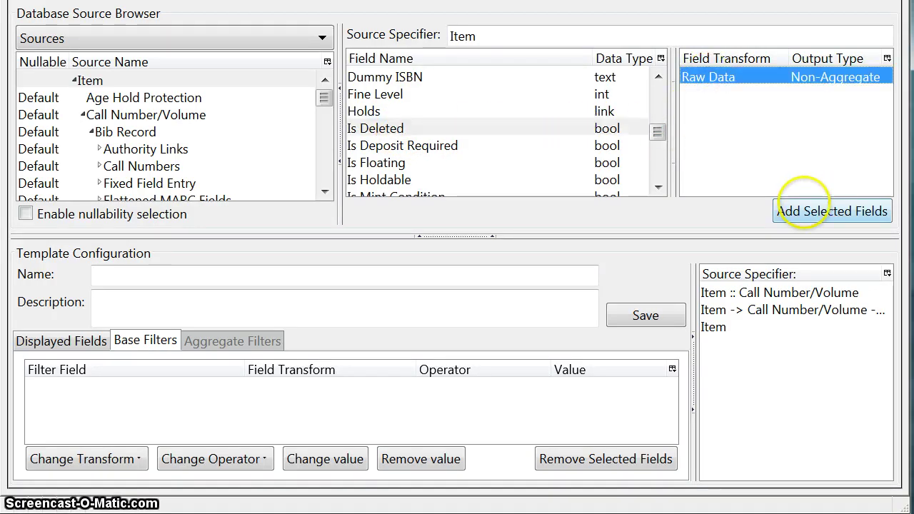
pyautogui.click(803, 211)
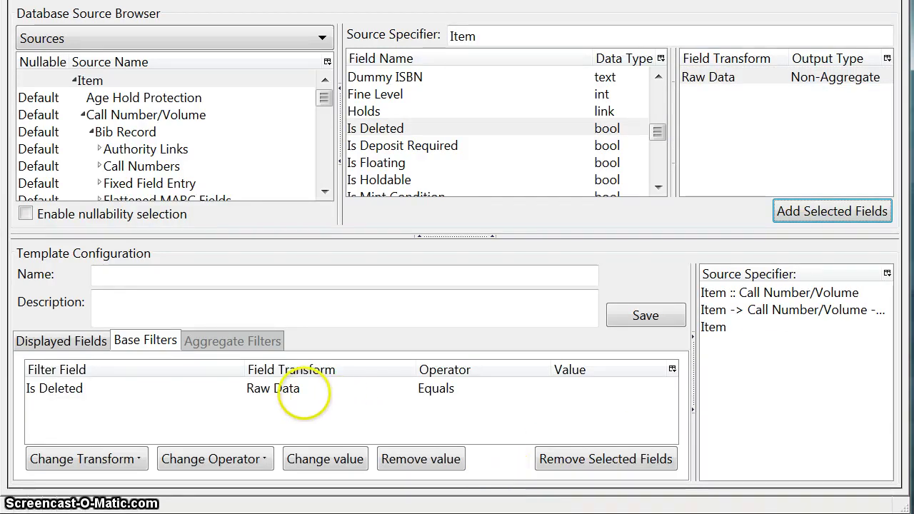
pyautogui.click(302, 392)
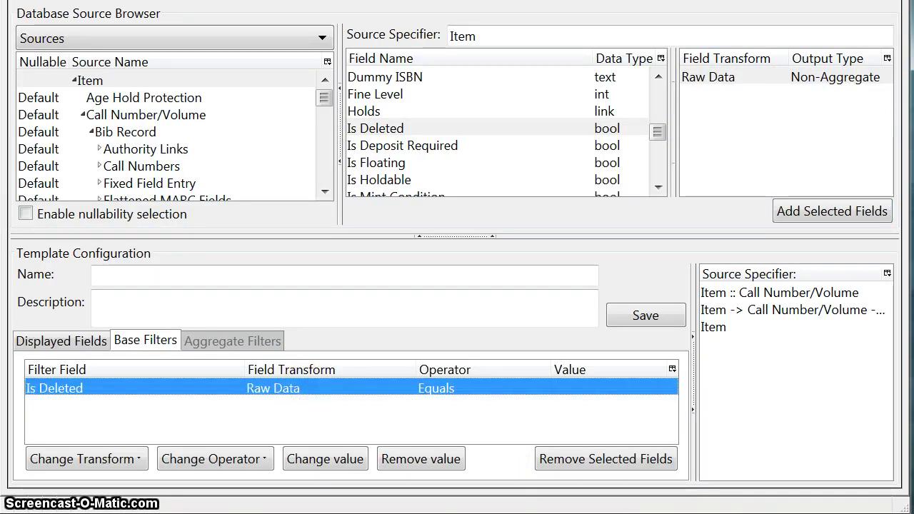
pyautogui.click(323, 458)
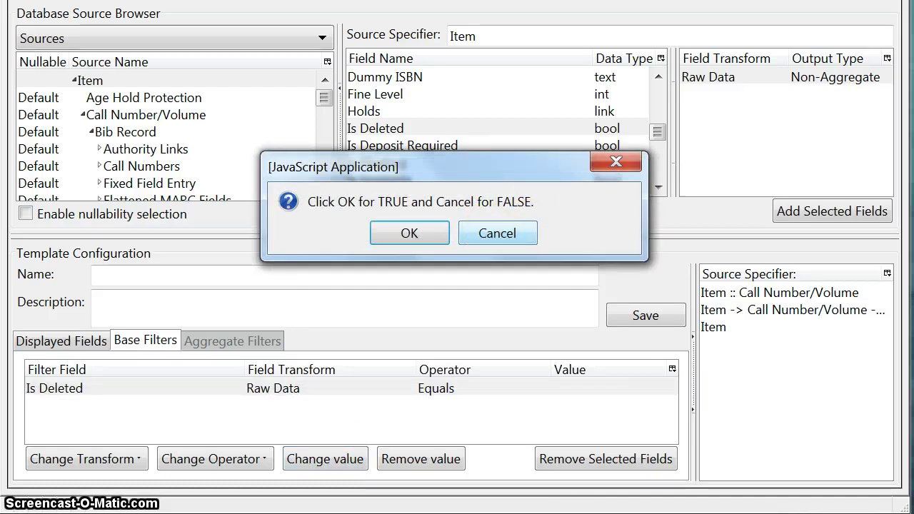
pyautogui.click(488, 234)
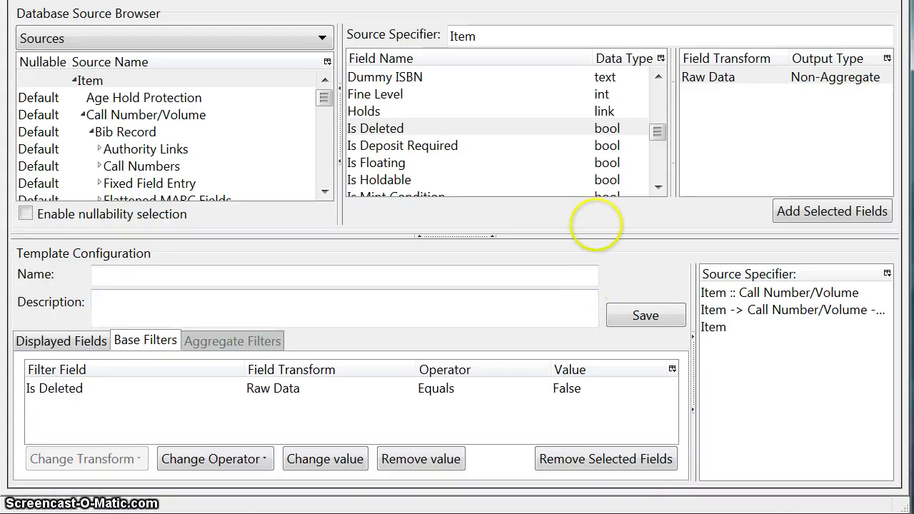
# - Add Circulating Library as a Raw Data base filter with the In list operator
pyautogui.click(656, 131)
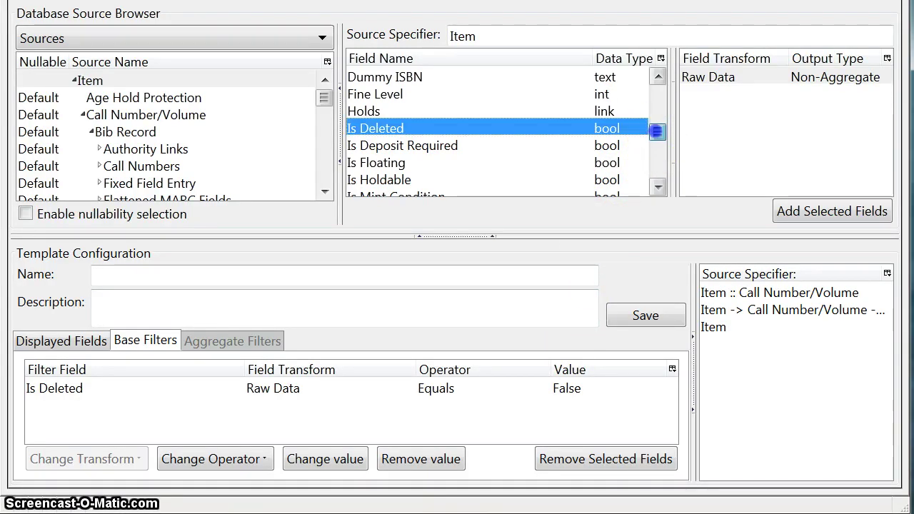
pyautogui.moveTo(655, 132); pyautogui.dragTo(657, 99)
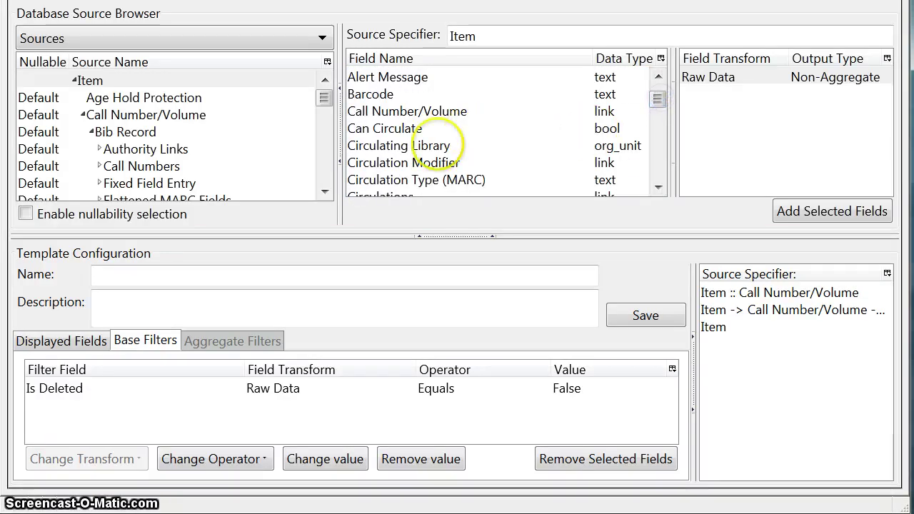
pyautogui.click(438, 145)
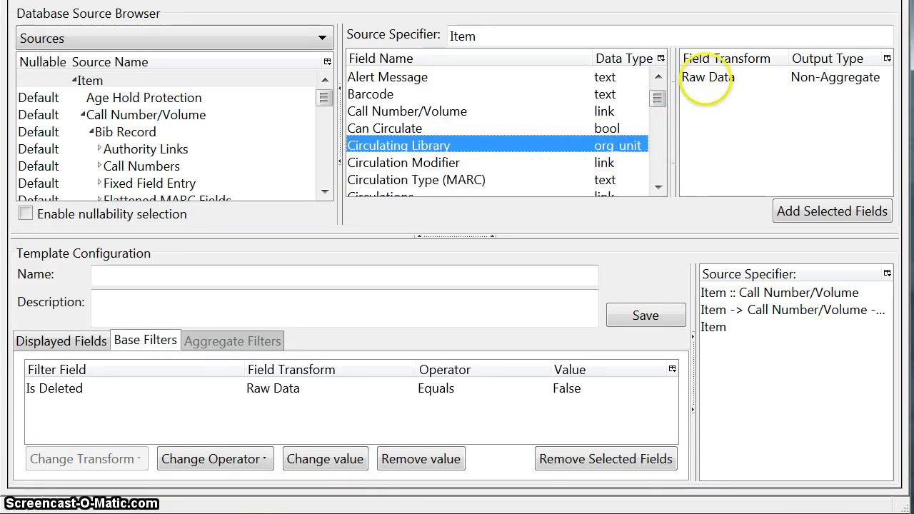
pyautogui.click(707, 77)
pyautogui.click(790, 210)
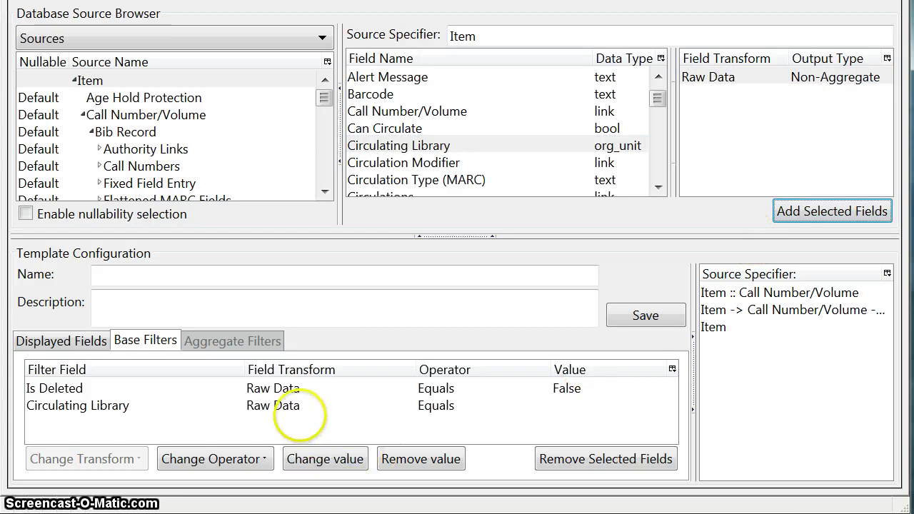
pyautogui.click(295, 407)
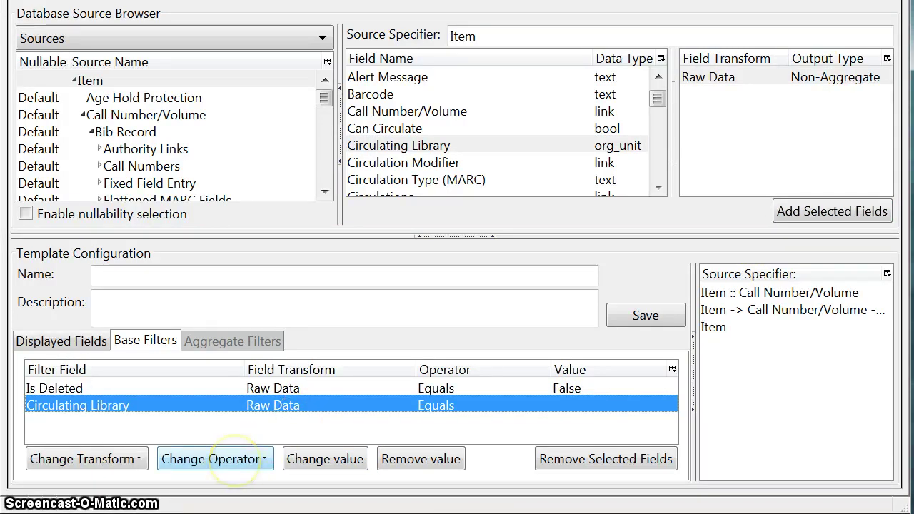
pyautogui.click(235, 461)
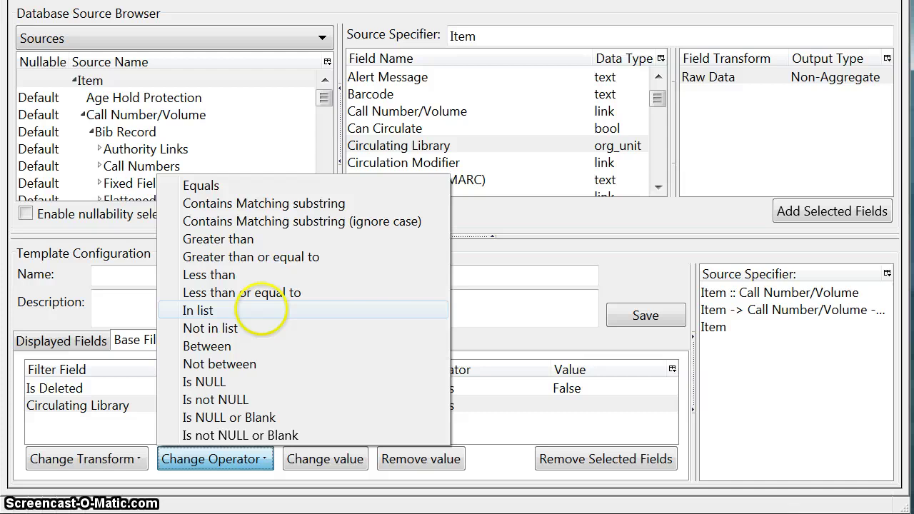
pyautogui.click(261, 310)
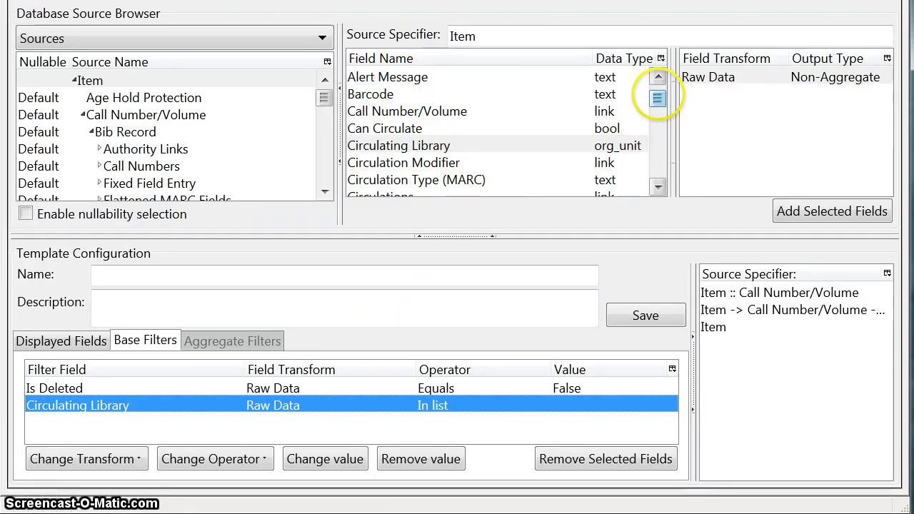
# - Add a Creation Date/Time base filter using the Date transform and Greater than or equal operator
pyautogui.moveTo(657, 98); pyautogui.dragTo(656, 124)
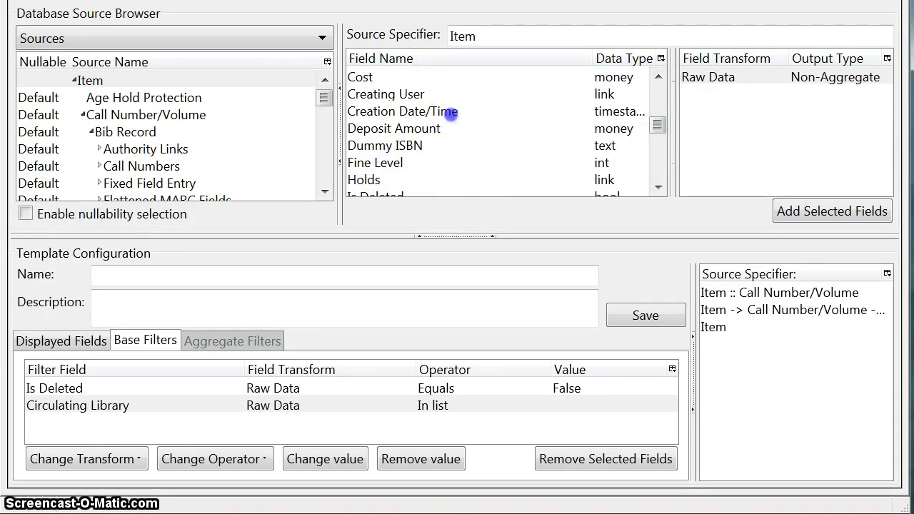
pyautogui.click(451, 113)
pyautogui.click(461, 114)
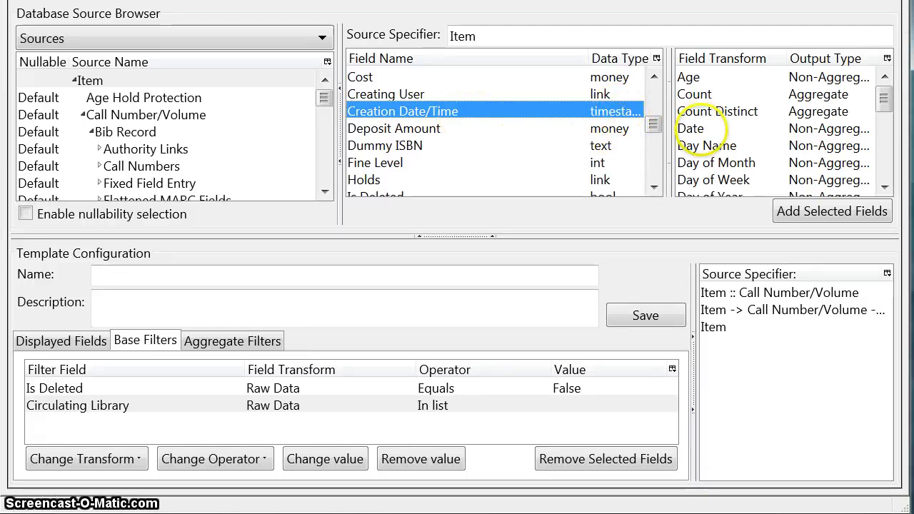
pyautogui.click(698, 128)
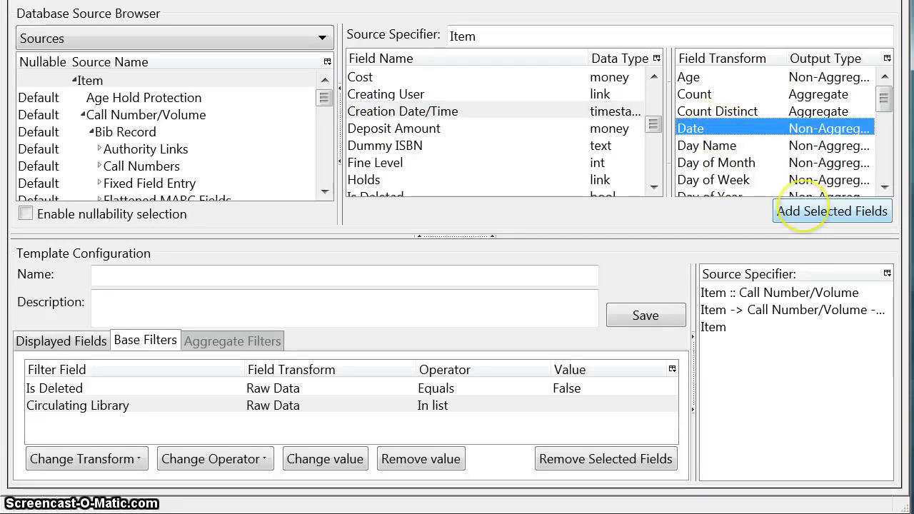
pyautogui.click(803, 209)
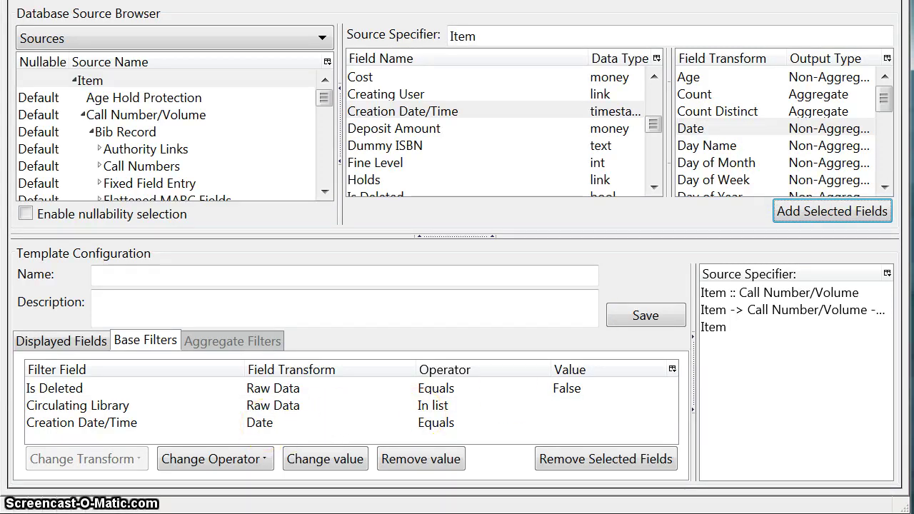
pyautogui.click(260, 422)
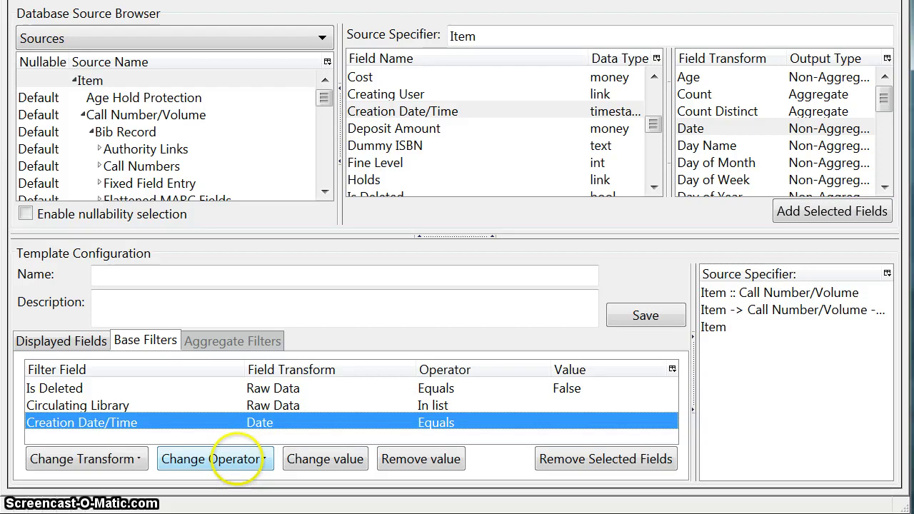
pyautogui.click(236, 459)
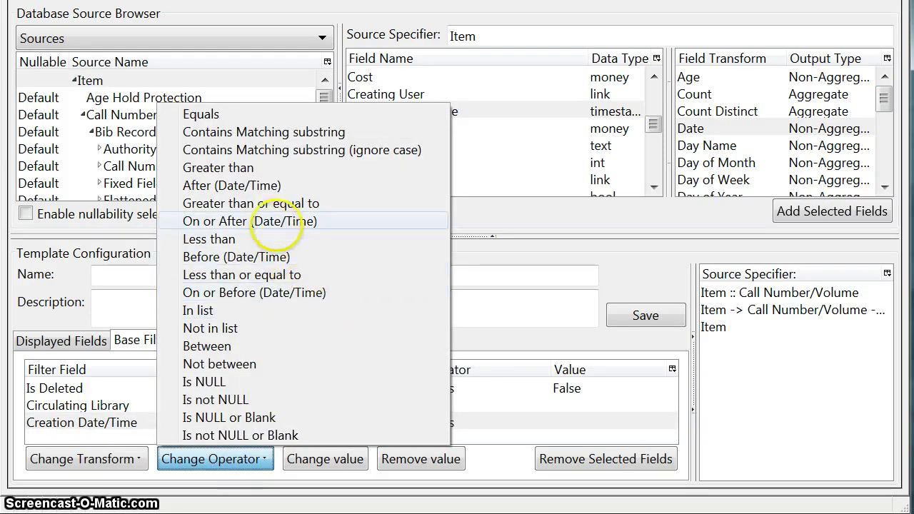
pyautogui.click(265, 203)
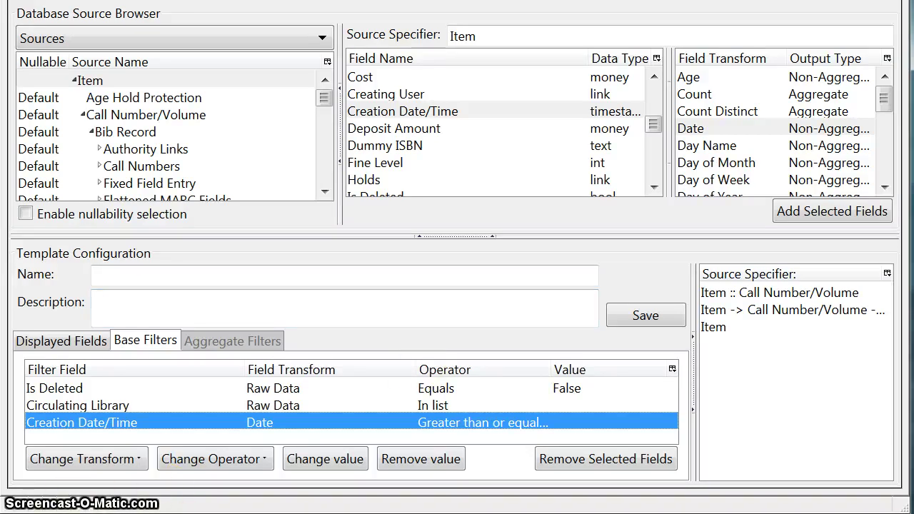
pyautogui.click(168, 275)
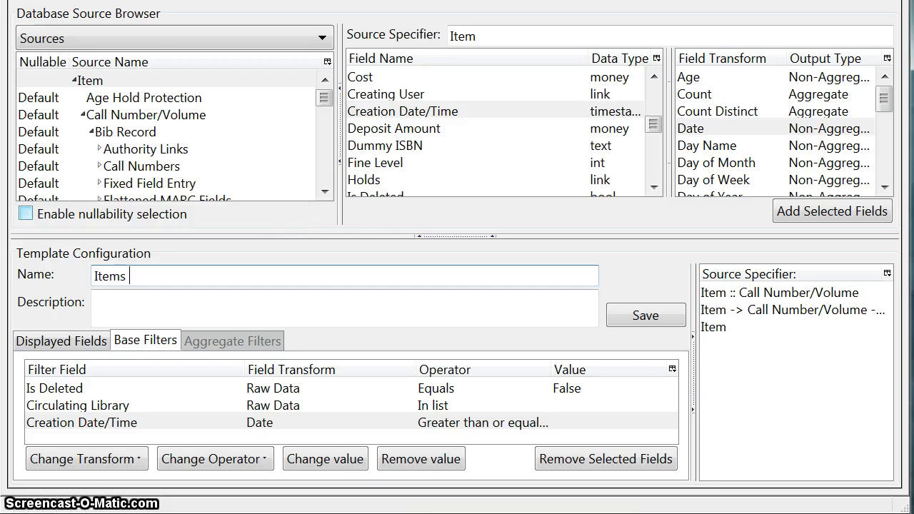
# - Name the template 'Items added after a certain date', correcting the 'addede' typo
pyautogui.write('Items addede aft')
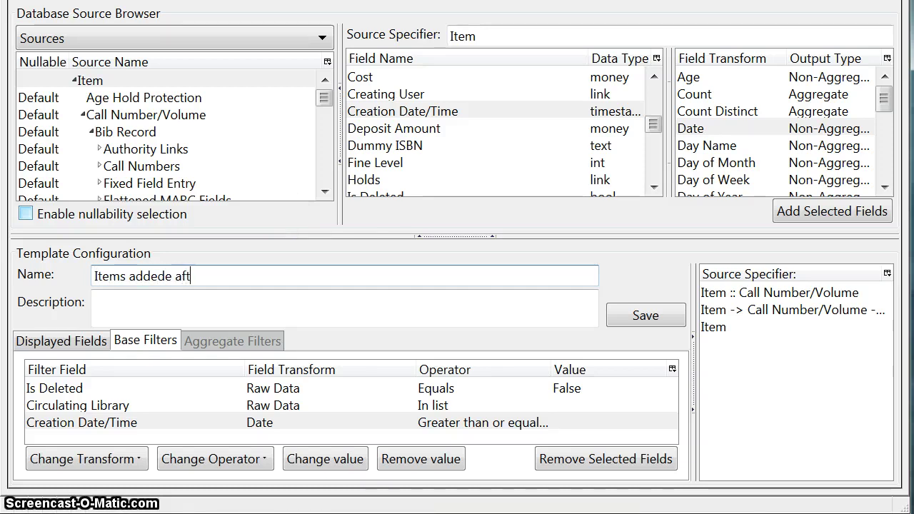
pyautogui.write('er a certa')
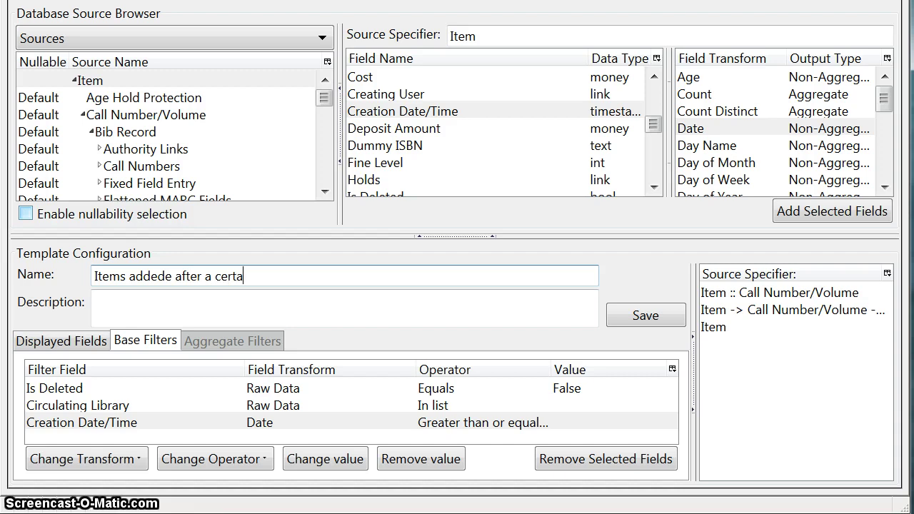
pyautogui.write('in date')
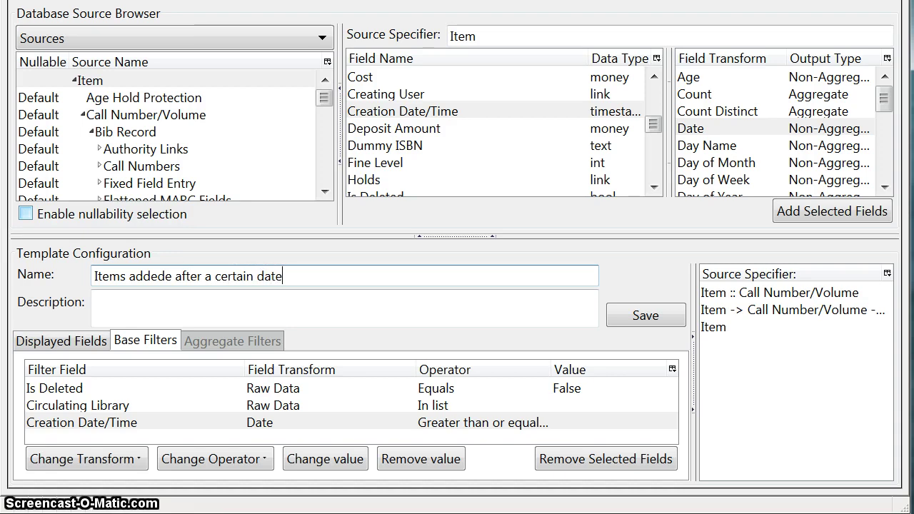
pyautogui.click(245, 303)
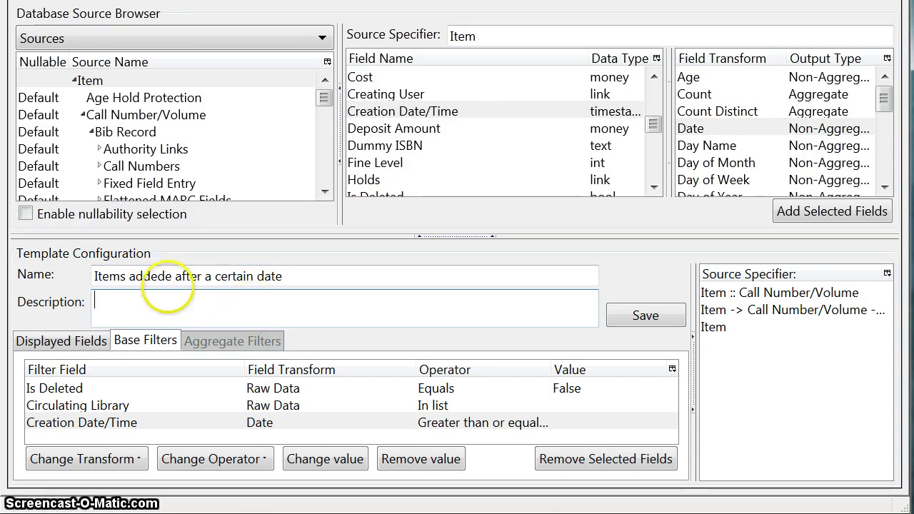
pyautogui.click(169, 277)
pyautogui.press('BackSpace')
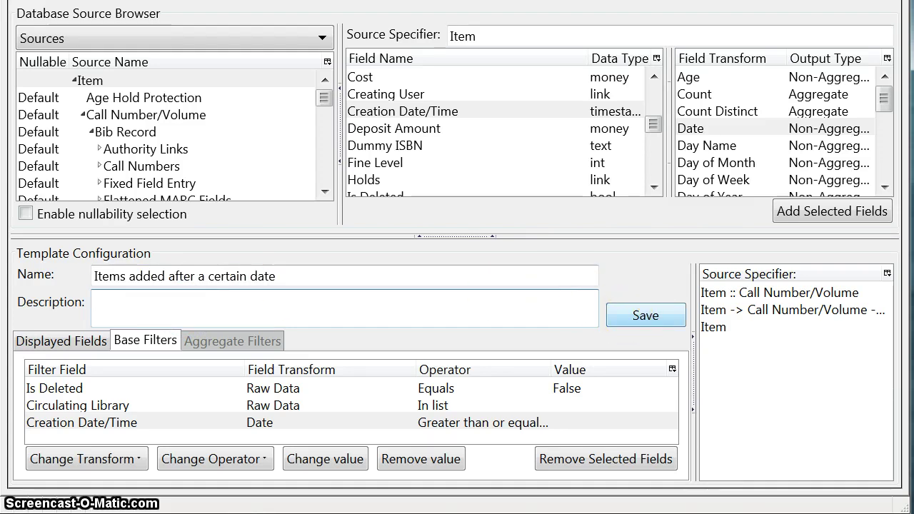
# - Save the 'Items added after a certain date' template, confirming the prompt and success alert
pyautogui.click(627, 314)
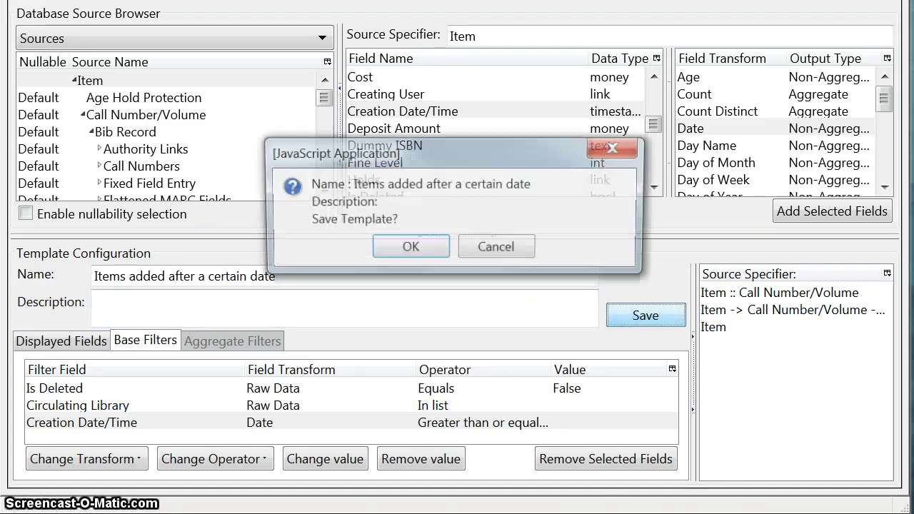
pyautogui.click(409, 248)
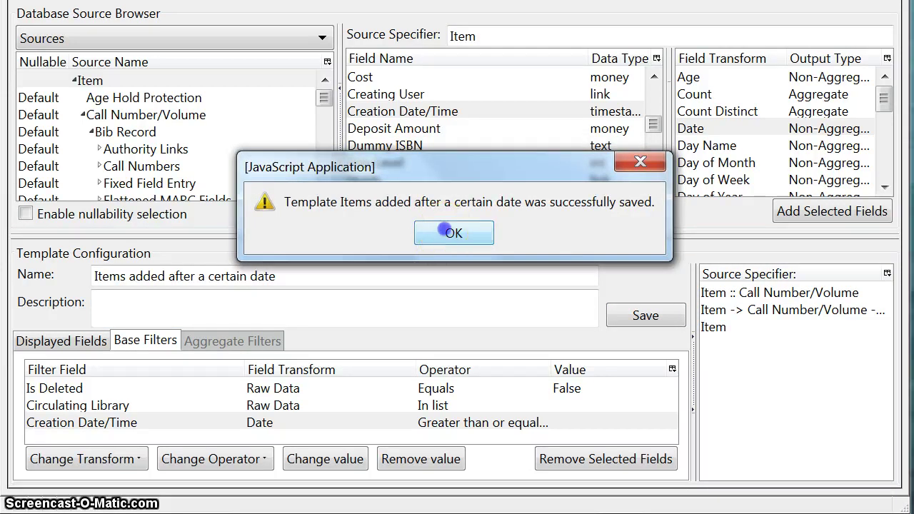
pyautogui.click(452, 231)
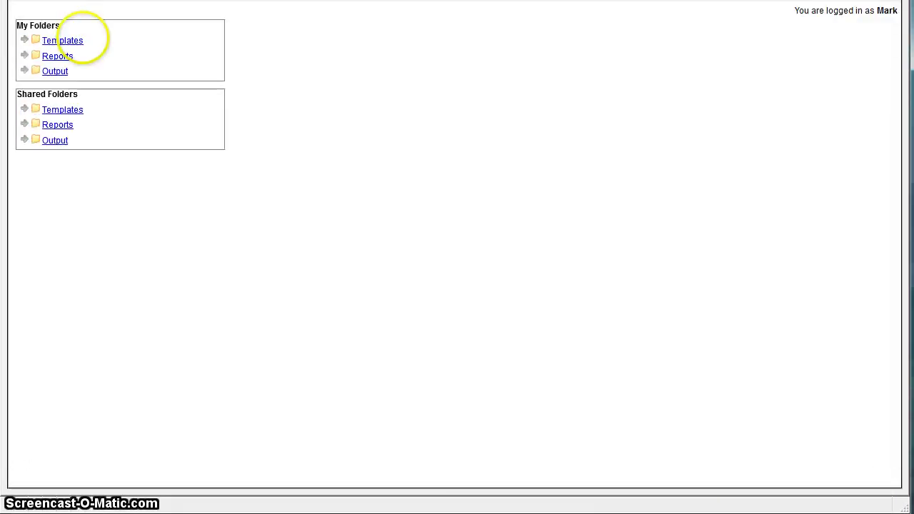
# - Expand My Folders > Templates and open the personal templates subfolder to list the new template
pyautogui.click(24, 39)
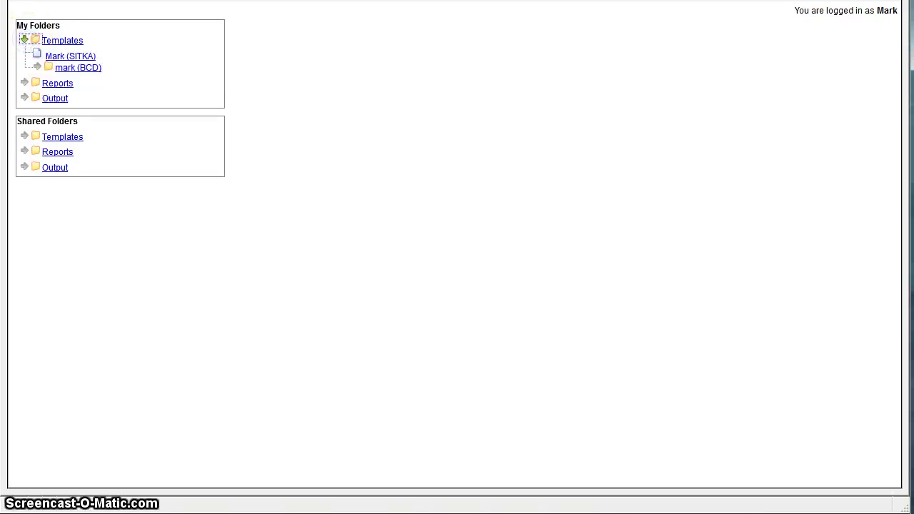
pyautogui.click(75, 67)
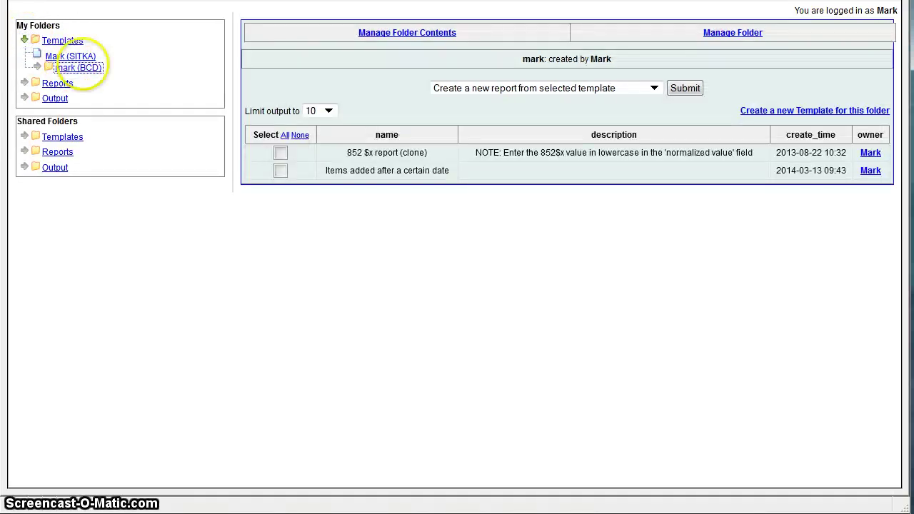